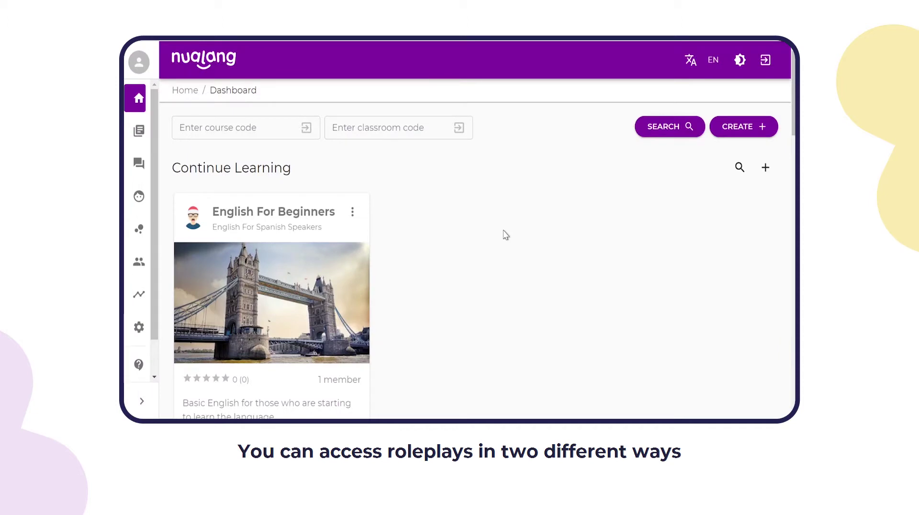
Search roleplays and filter them to those for learning English
click(669, 136)
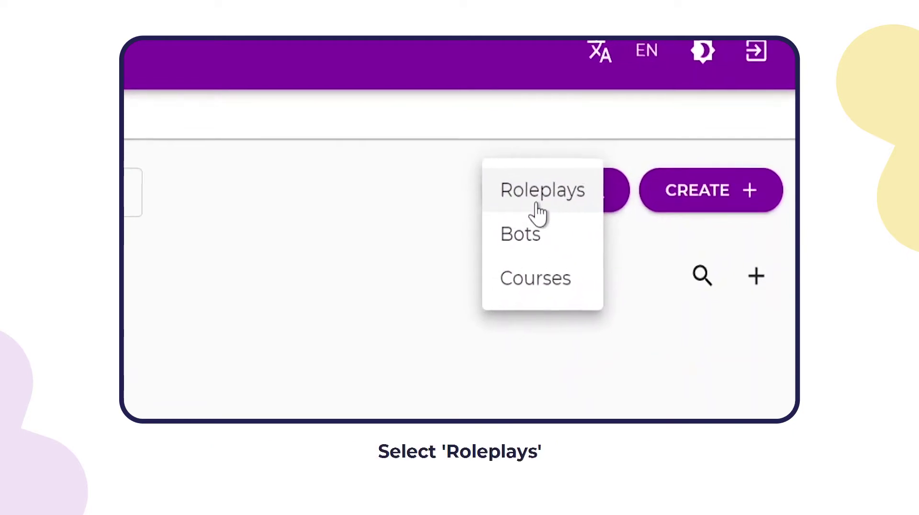
click(577, 189)
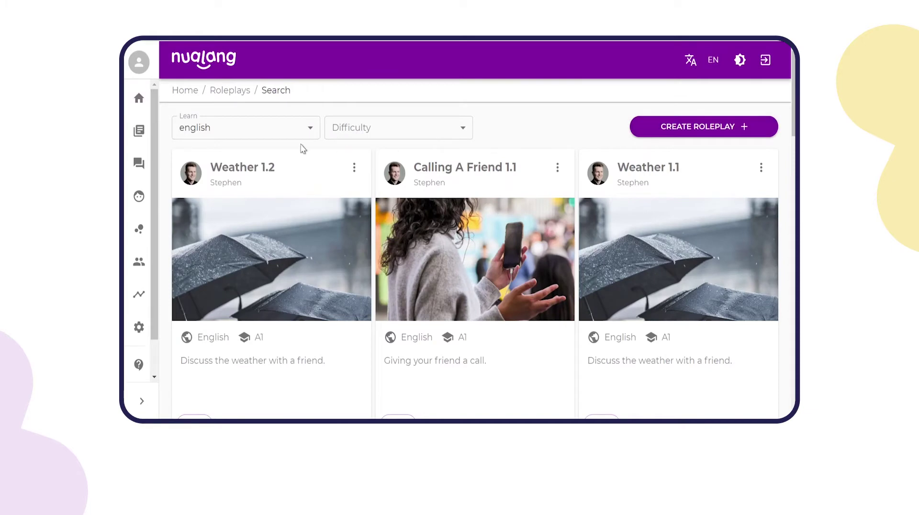
click(308, 128)
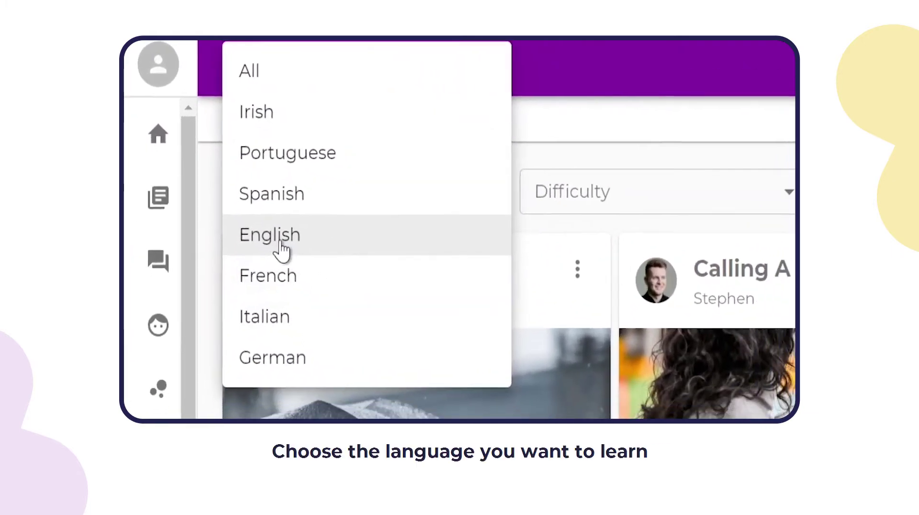
click(282, 249)
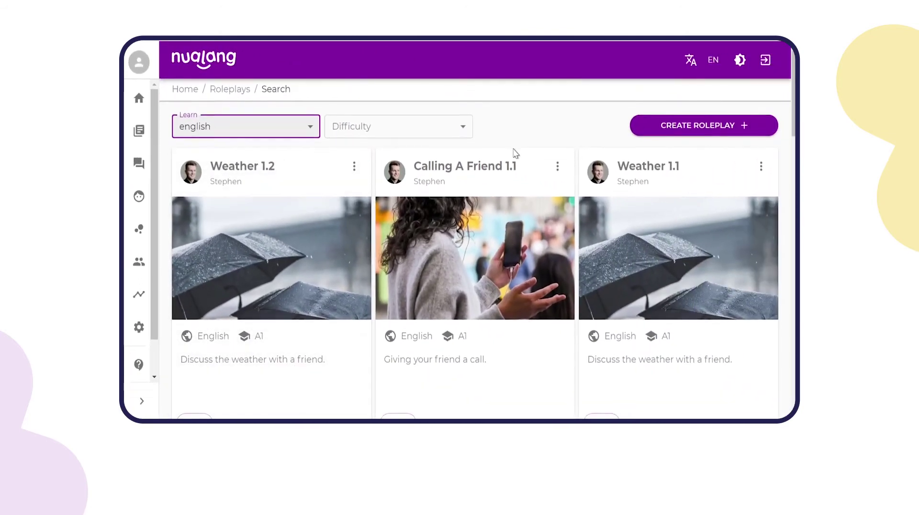
Browse the English roleplay cards, then return to the home dashboard
scroll(515, 153, down, 1)
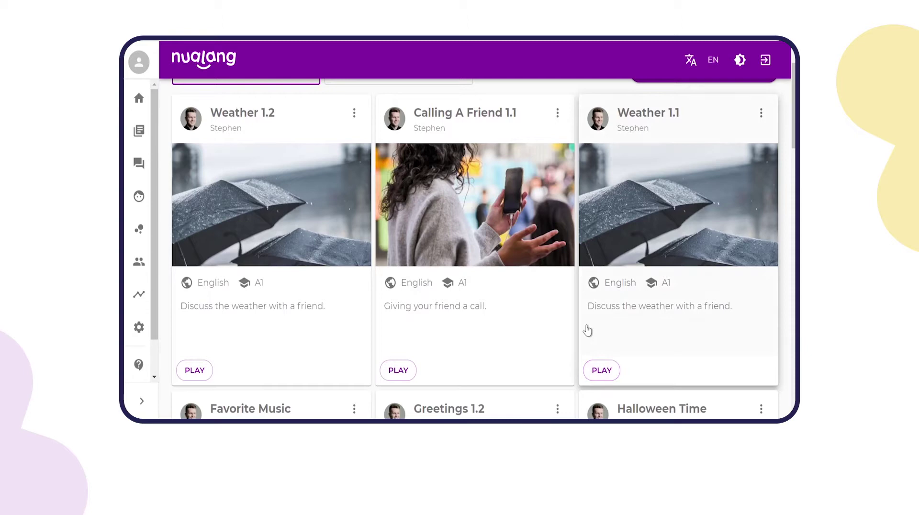
scroll(588, 330, up, 1)
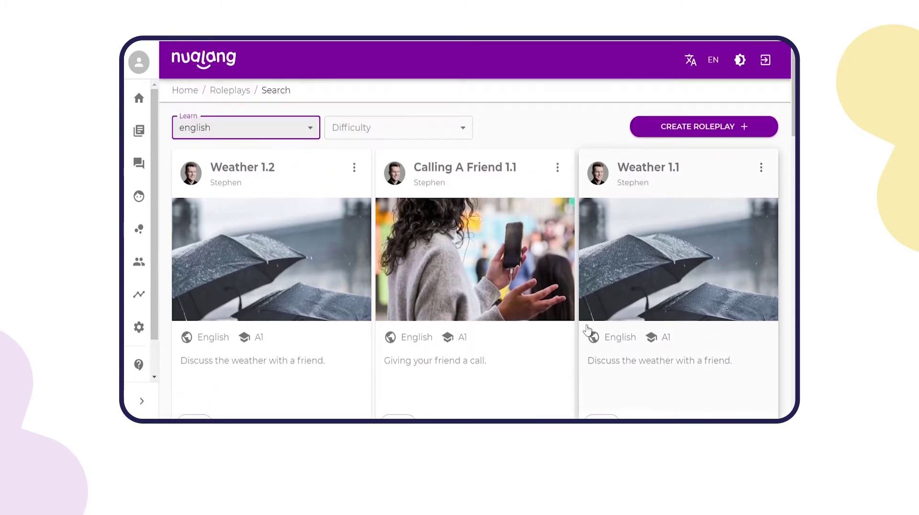
click(199, 104)
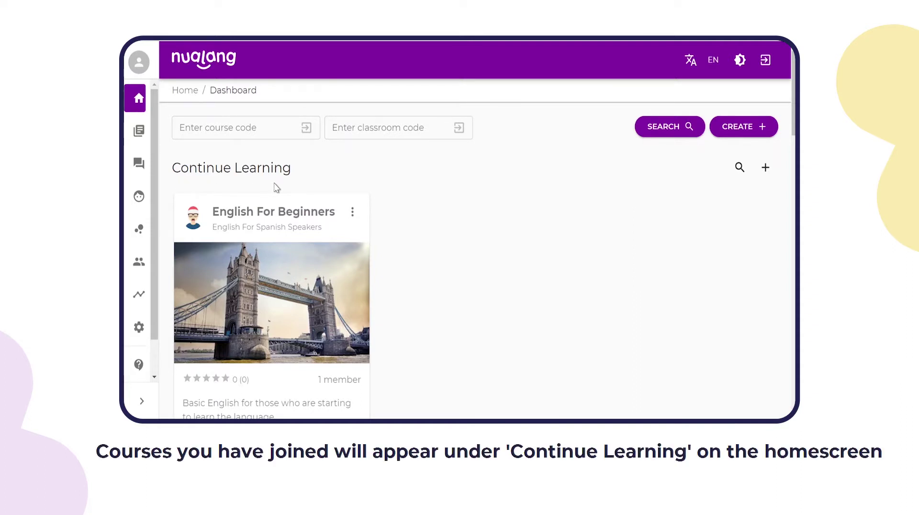
Resume the English For Beginners course from its Continue Learning card
scroll(276, 187, down, 1)
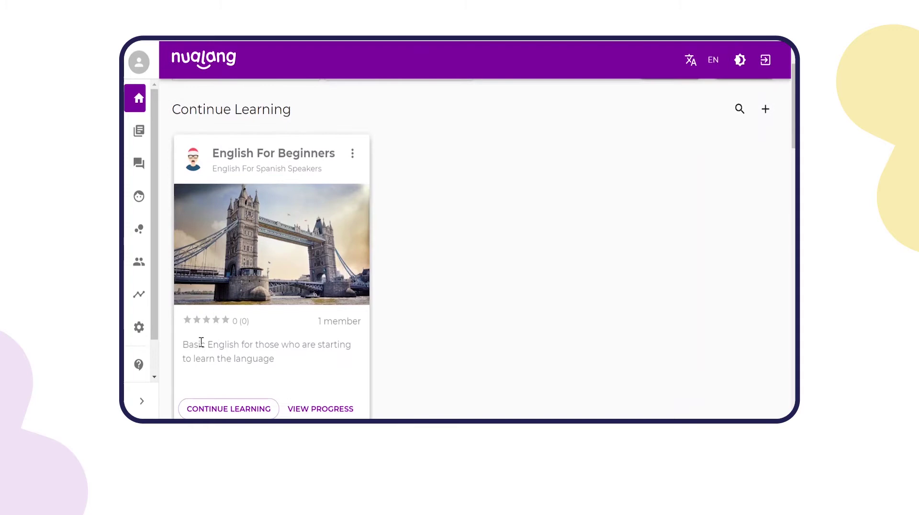
click(247, 411)
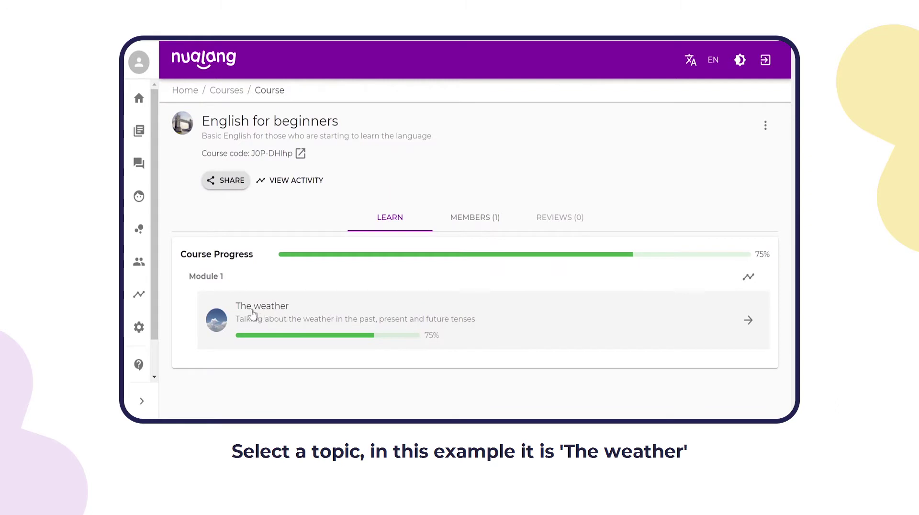
Open The weather topic and launch its Weather 1.1 roleplay
click(245, 315)
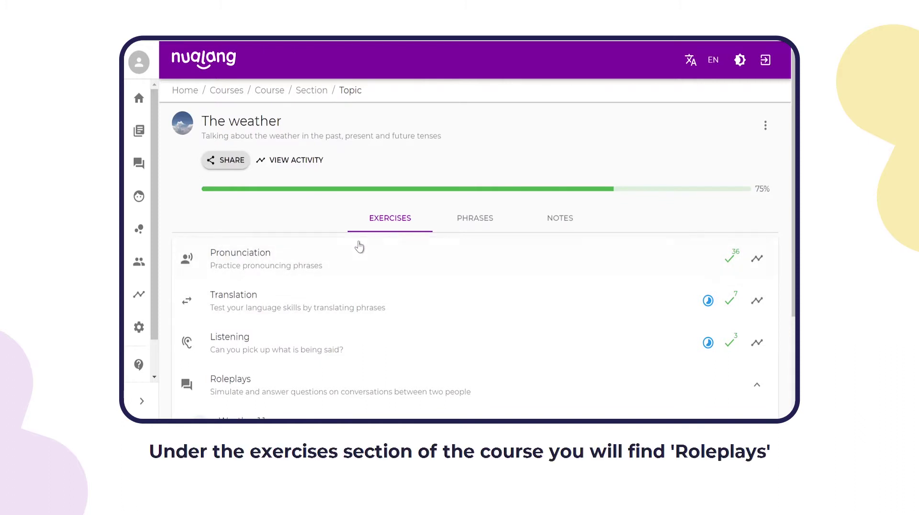
scroll(267, 351, down, 1)
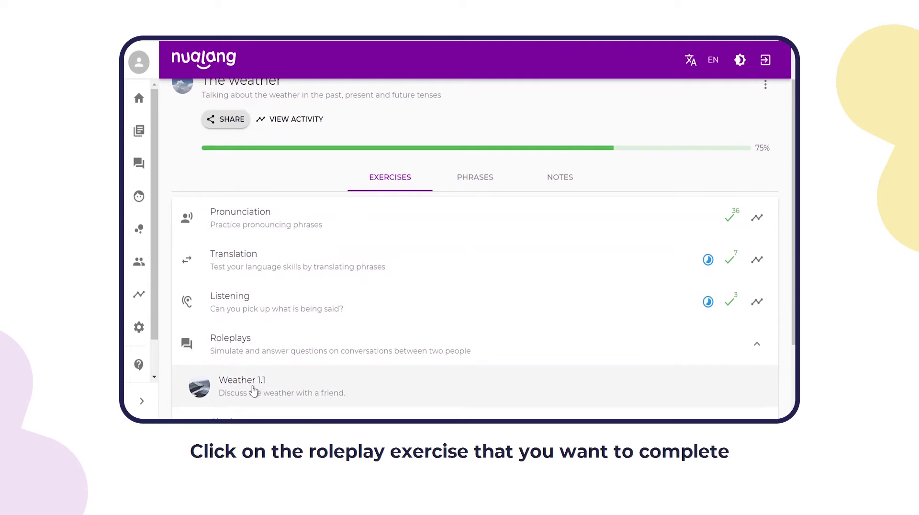
click(254, 391)
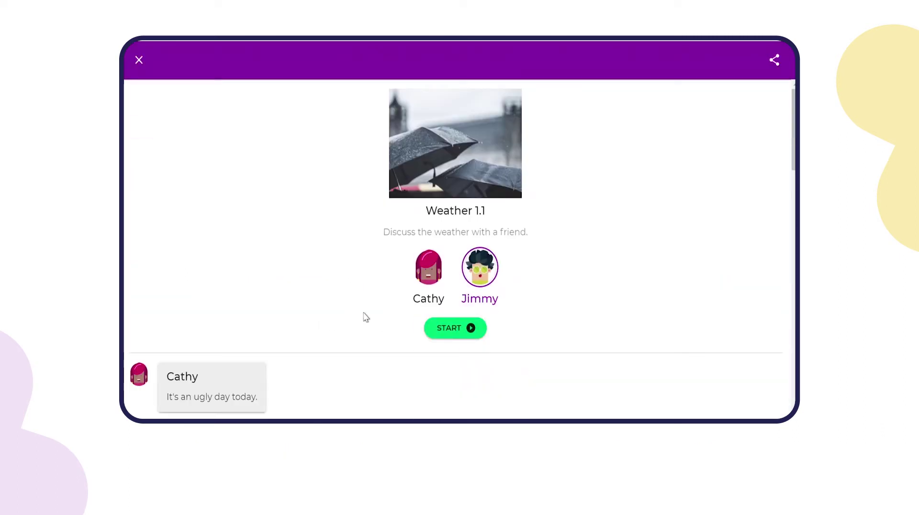
click(428, 280)
click(486, 271)
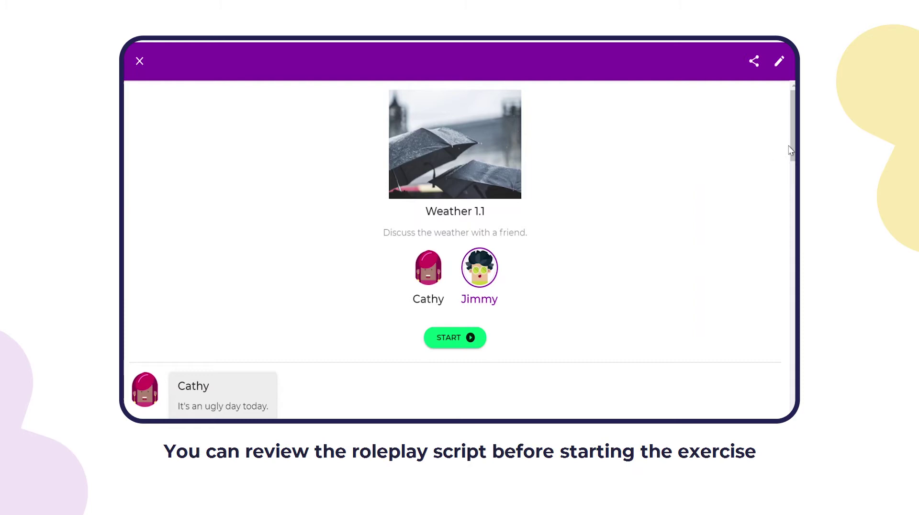
scroll(776, 159, down, 3)
scroll(463, 250, down, 10)
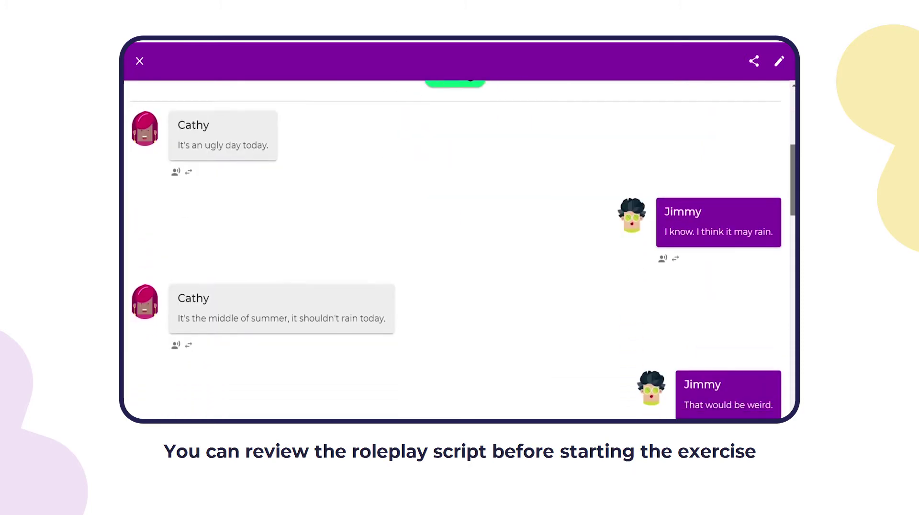
scroll(463, 250, down, 10)
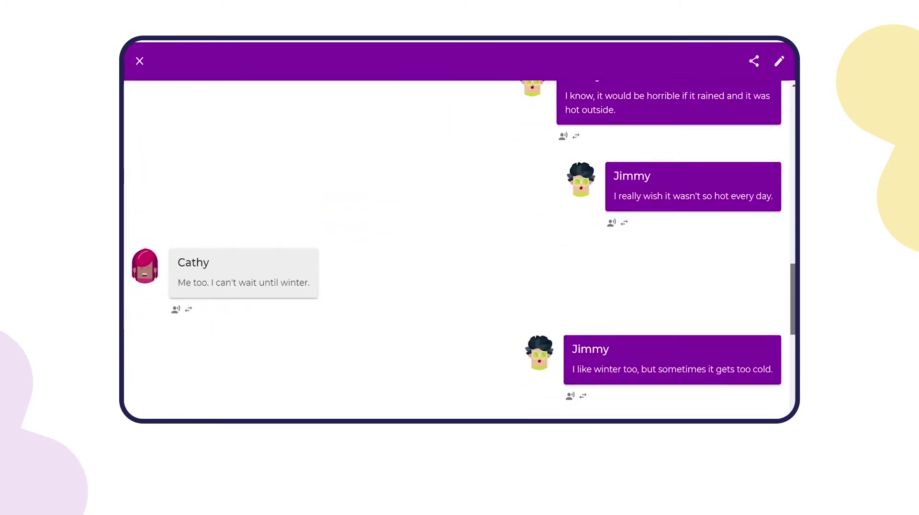
drag(794, 396, 794, 139)
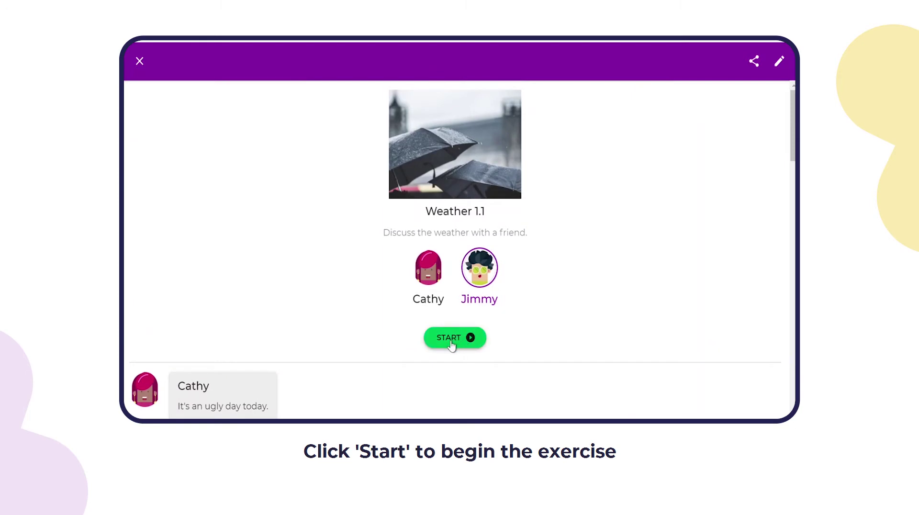
Start the roleplay, send Jimmy's reply 'I know. I think it may rain.' and reveal his next options
click(465, 344)
text(I know)
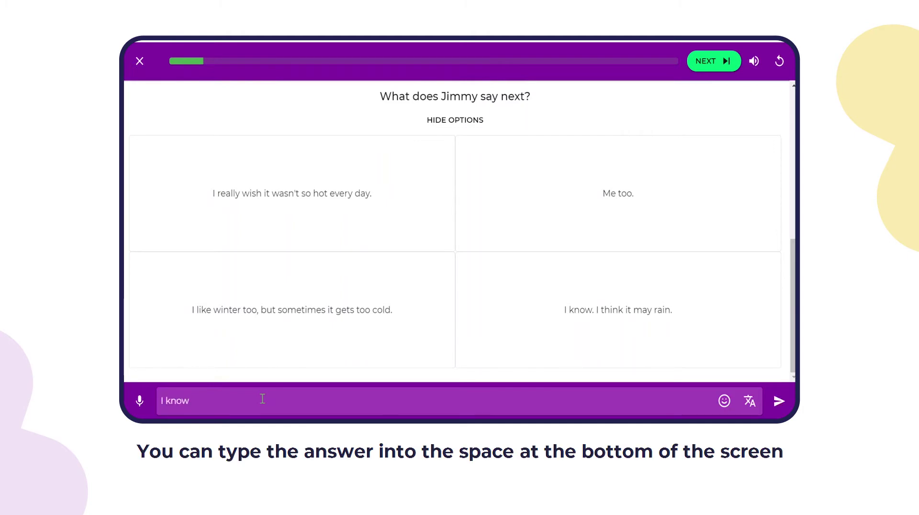
text(. I think it may)
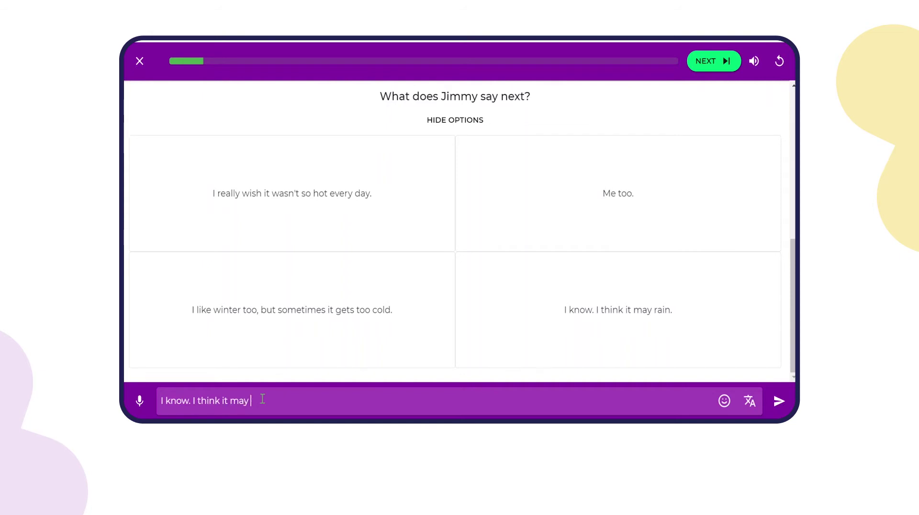
text( n.)
key(Return)
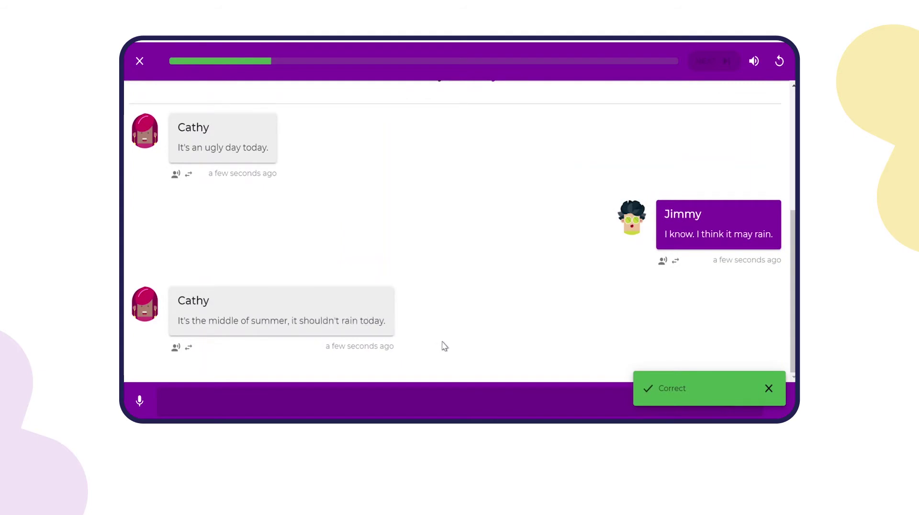
click(447, 362)
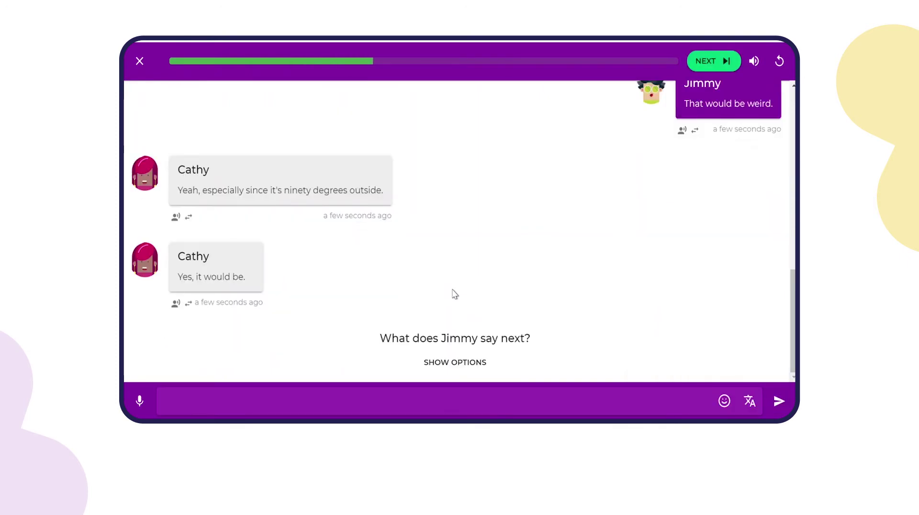
Mute the voices and answer that rain on a hot day would be horrible
click(755, 62)
click(459, 364)
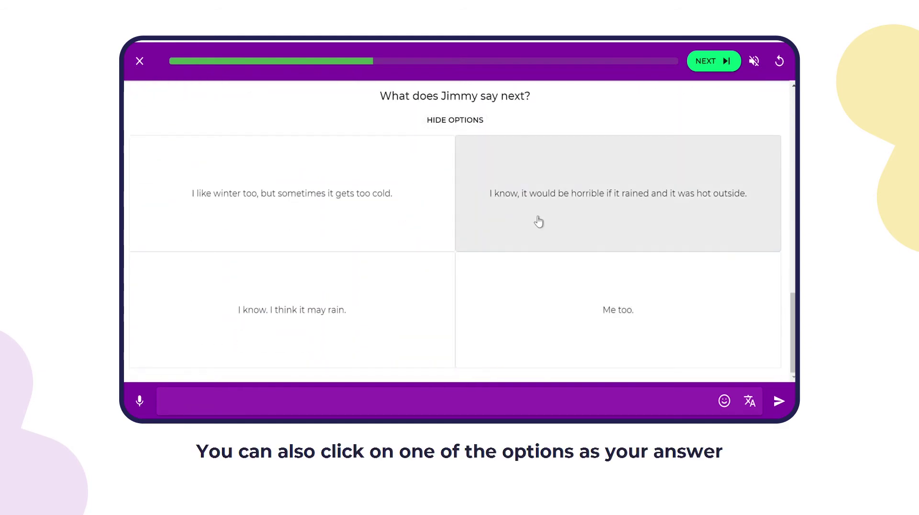
click(539, 221)
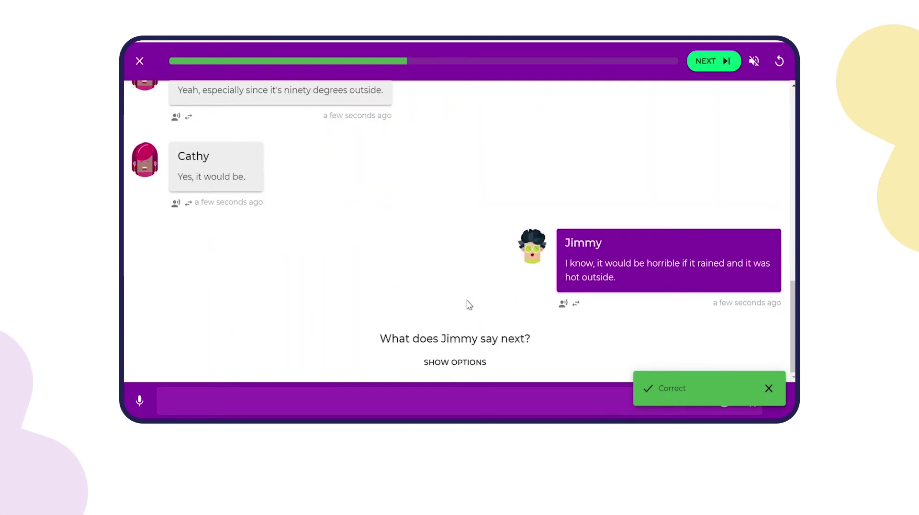
click(457, 363)
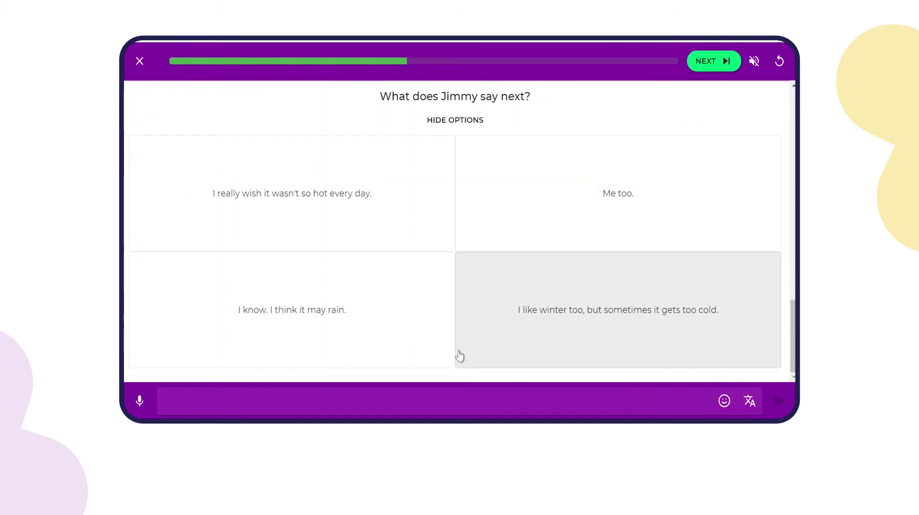
After a wrong first try, reply 'I really wish it wasn't so hot every day.'
click(432, 321)
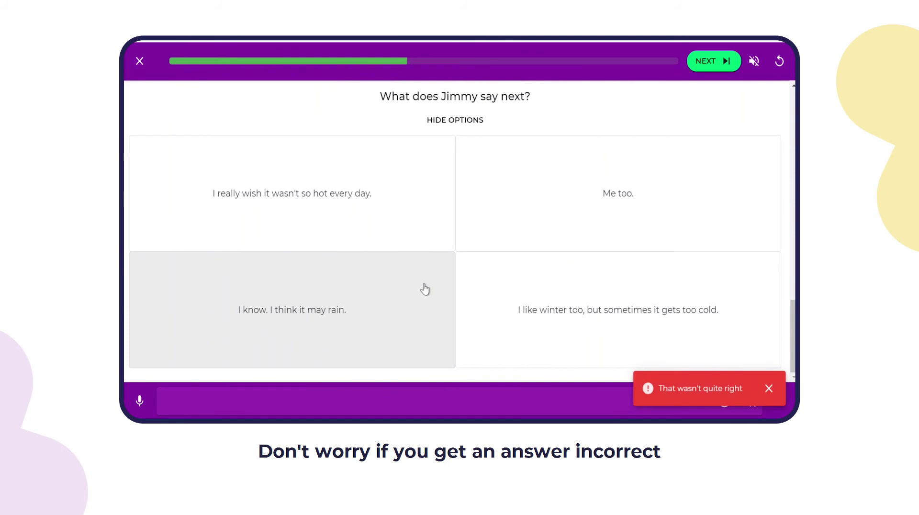
click(400, 227)
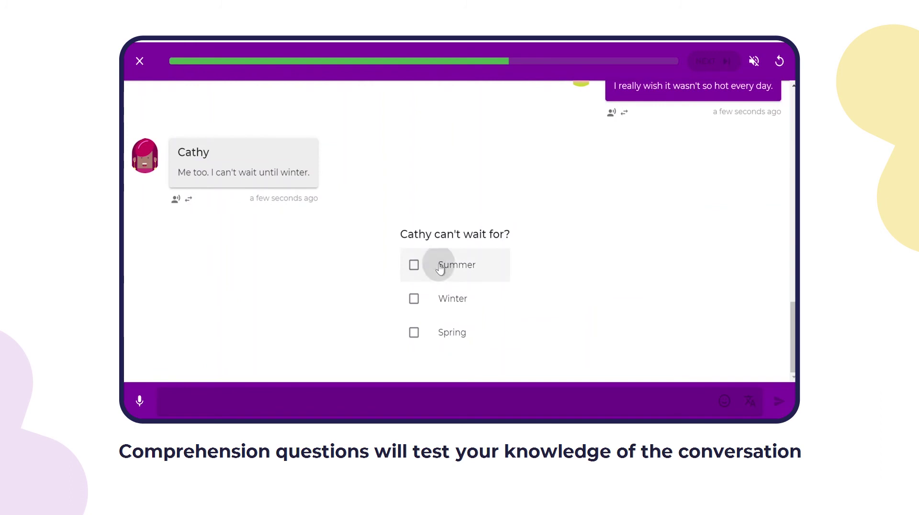
Answer Winter, then reply 'I like winter too, but sometimes it gets too cold.'
click(437, 267)
click(415, 301)
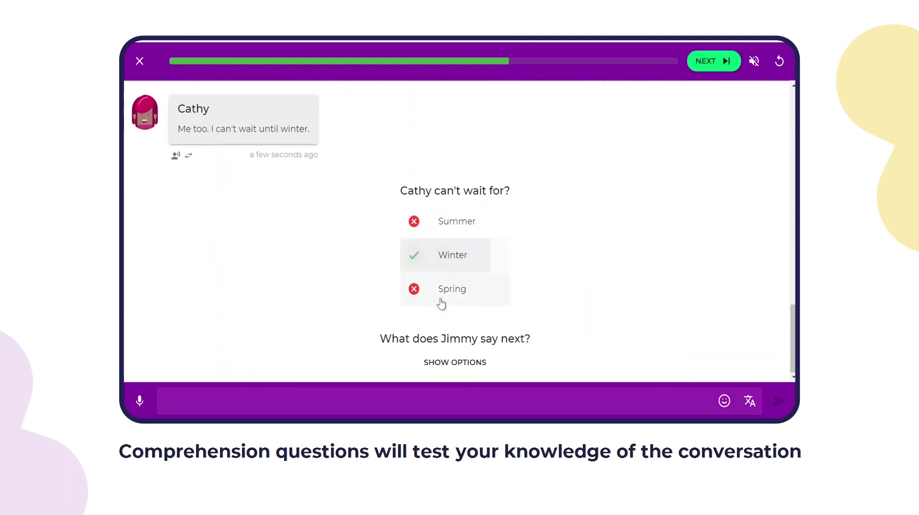
click(445, 366)
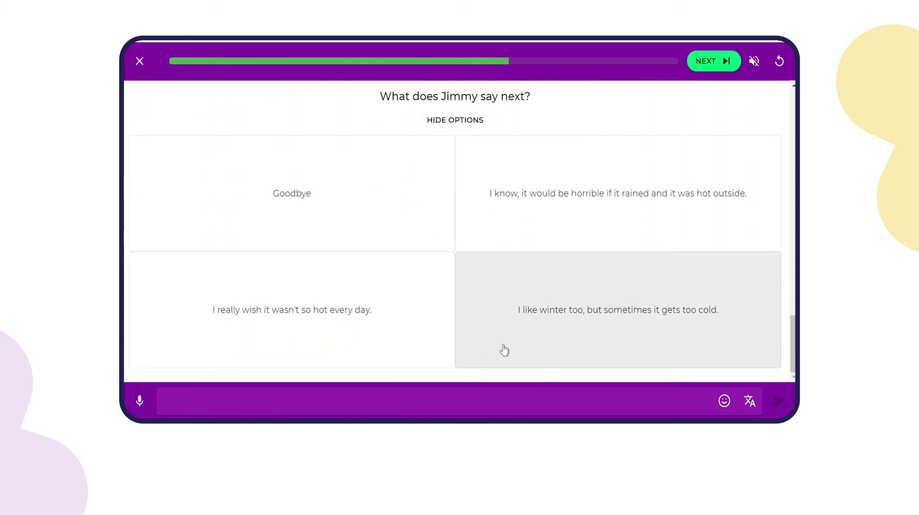
click(542, 334)
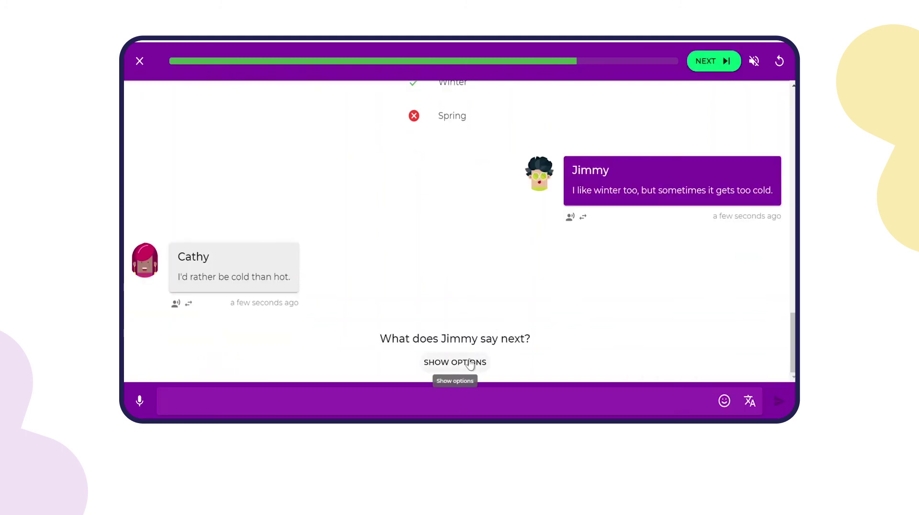
Answer Cathy with 'Me too.', then reply 'Goodbye' to her 'See you later'
click(470, 364)
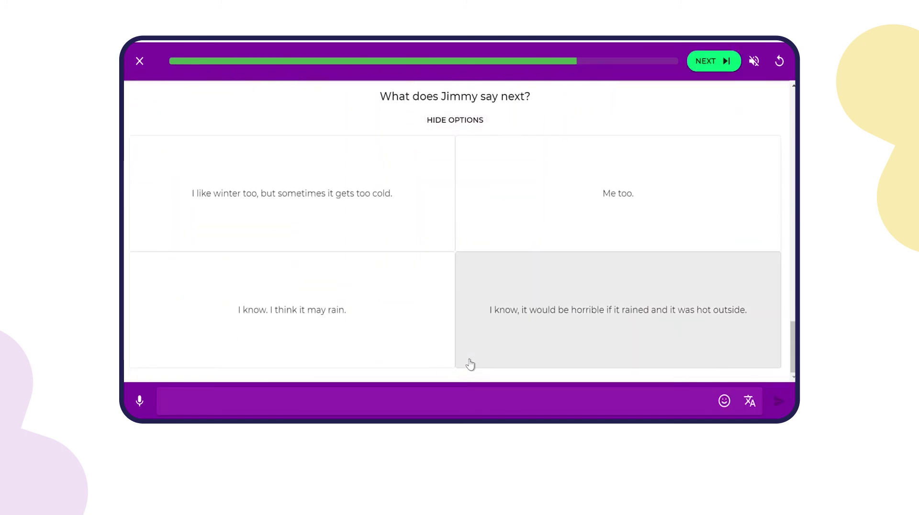
click(537, 218)
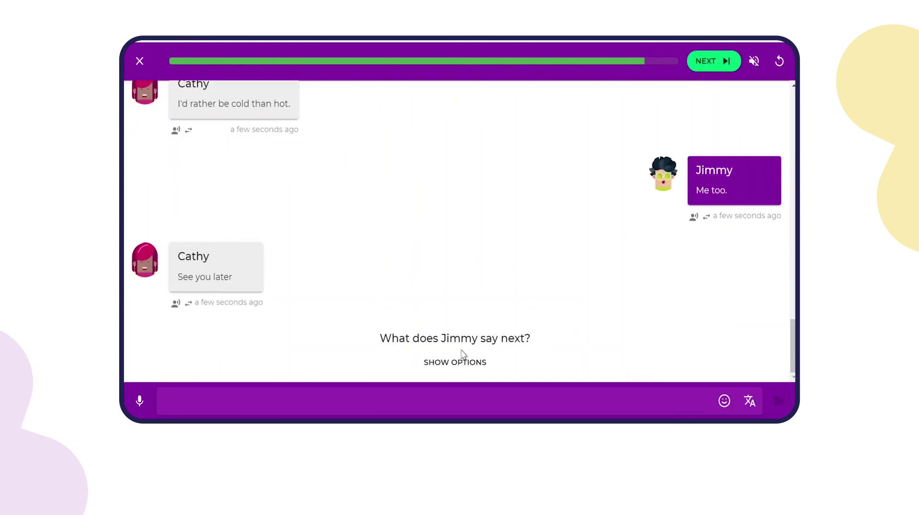
click(461, 363)
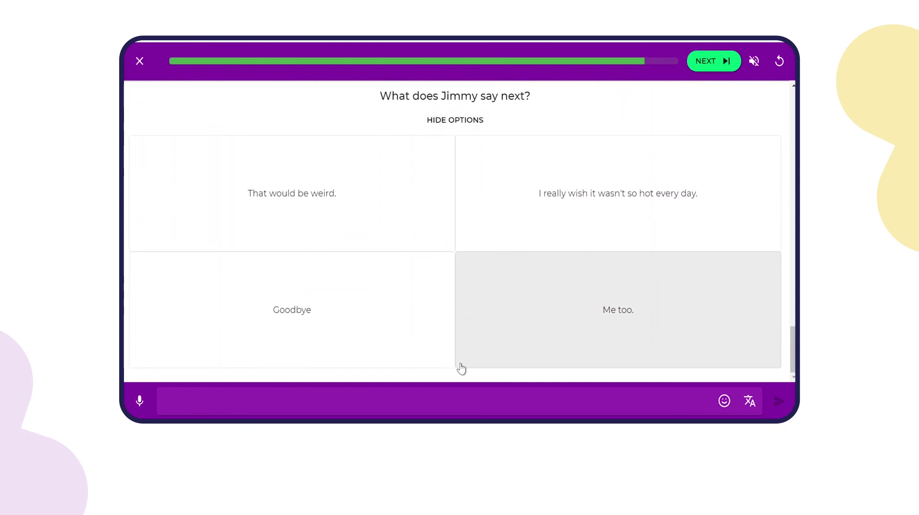
click(398, 342)
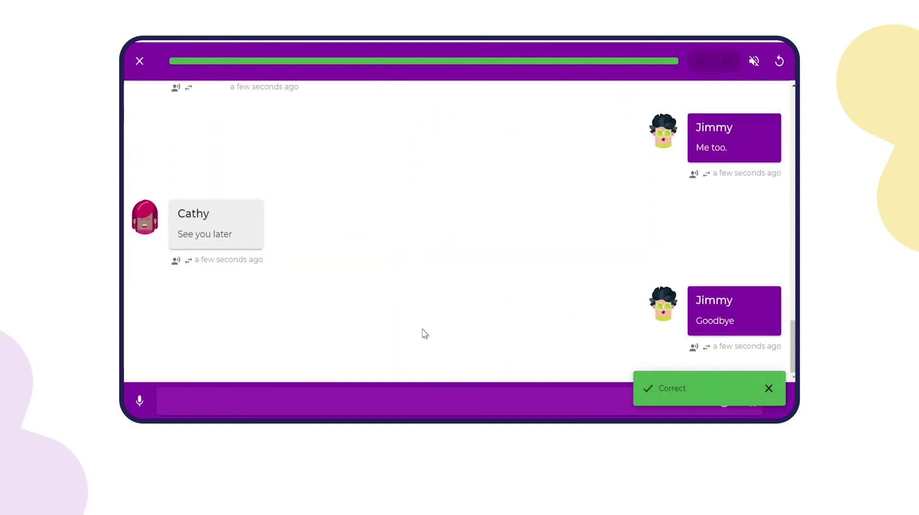